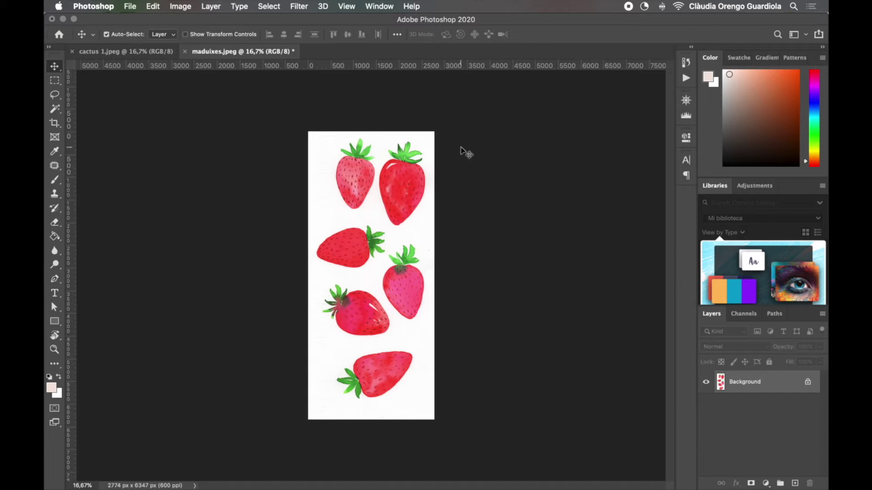
Show the Actions panel and create a new action set named Tutorial
left_click(377, 6)
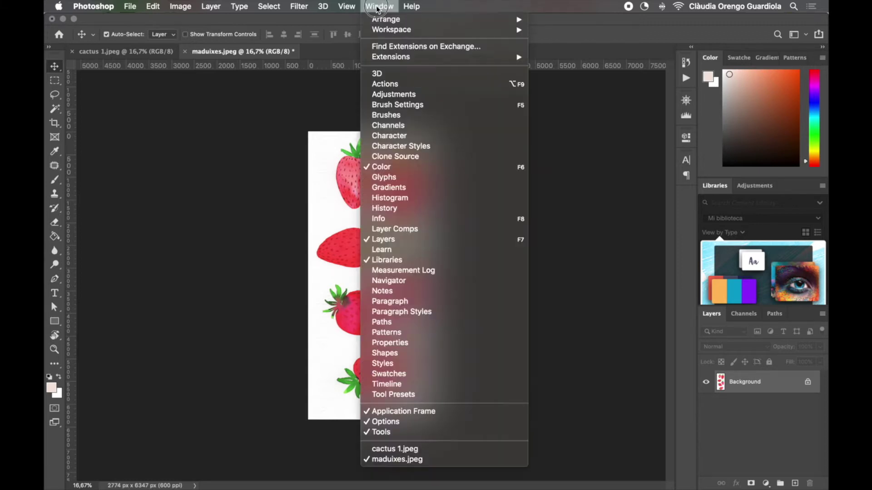
left_click(384, 85)
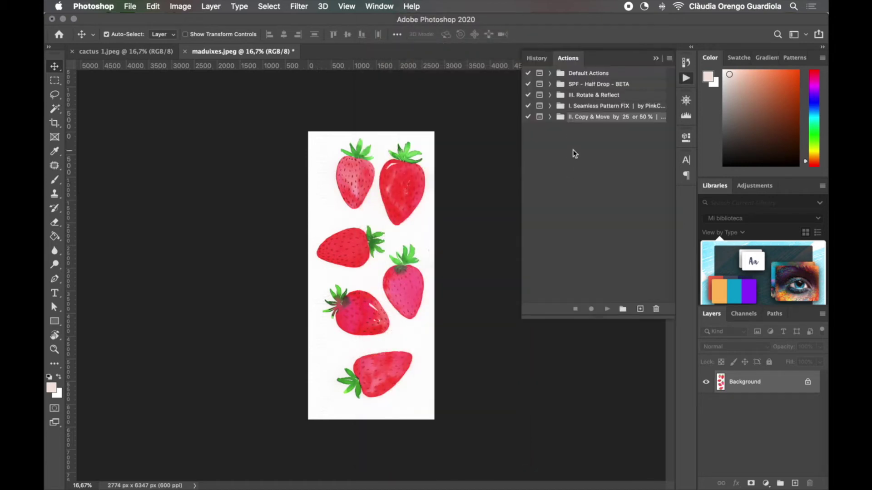
left_click(550, 73)
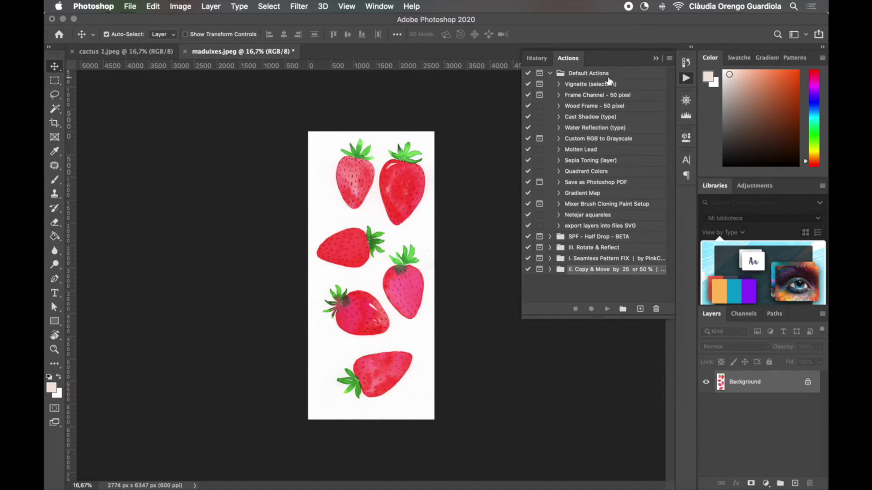
left_click(550, 74)
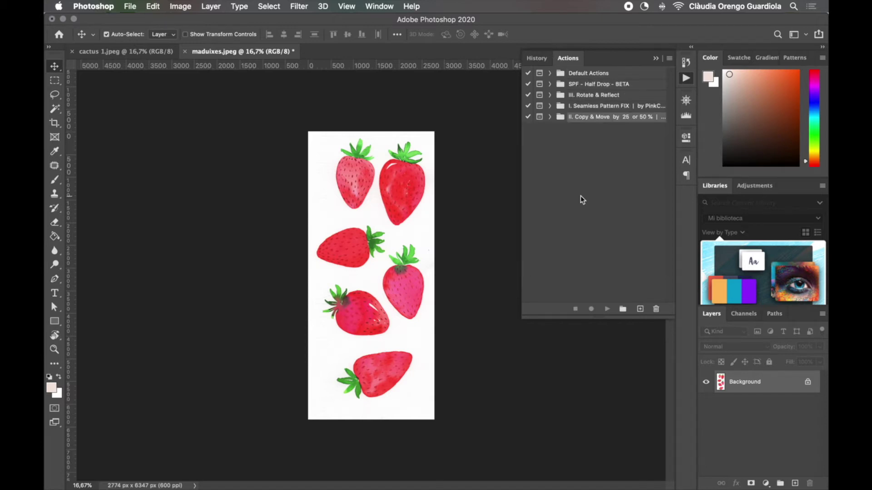
left_click(623, 309)
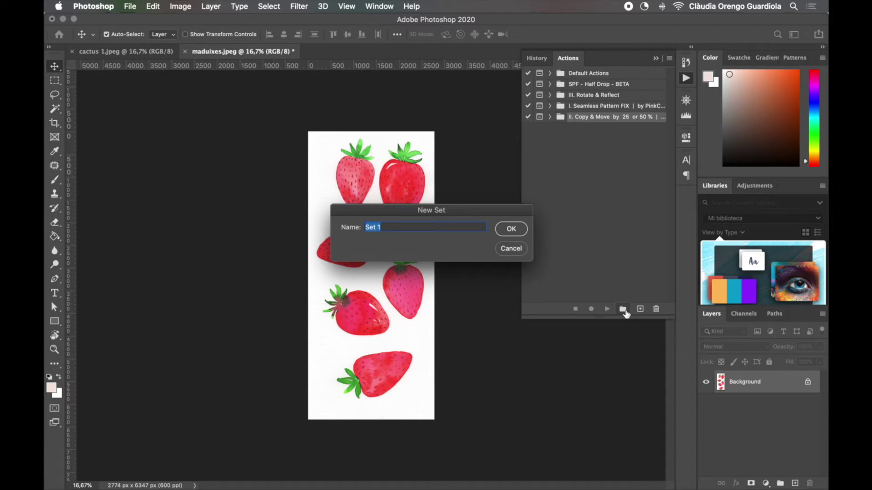
type("Tutorial")
left_click(517, 231)
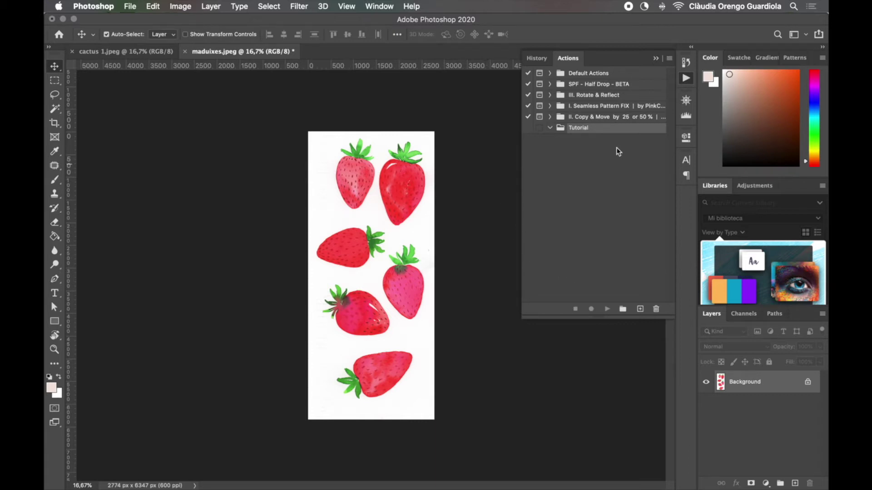
Create an action named "Edit Watercolors (Tutorial)" in the Tutorial set and start recording it
left_click(670, 59)
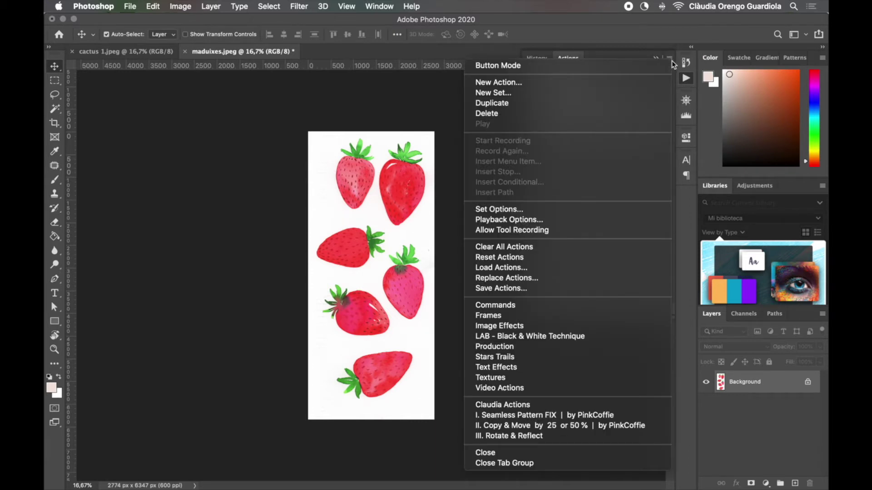
left_click(630, 83)
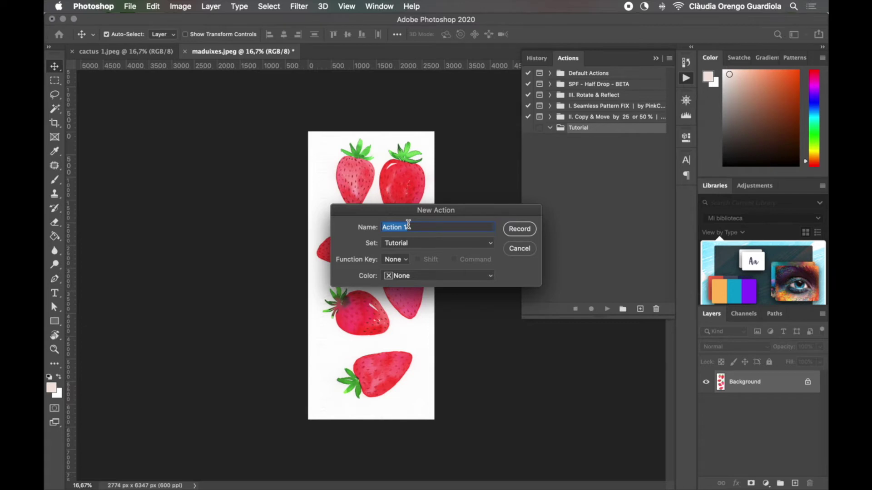
type("Edit Watercolors (Tutorial)")
left_click(404, 245)
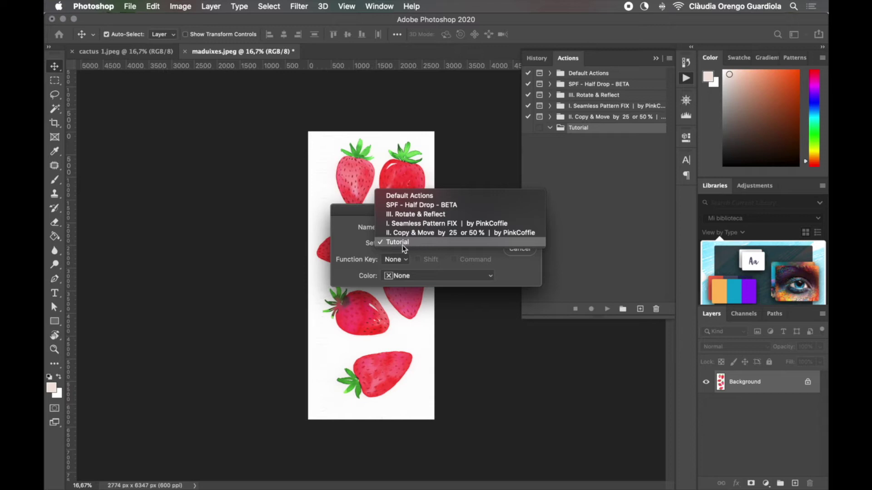
left_click(410, 244)
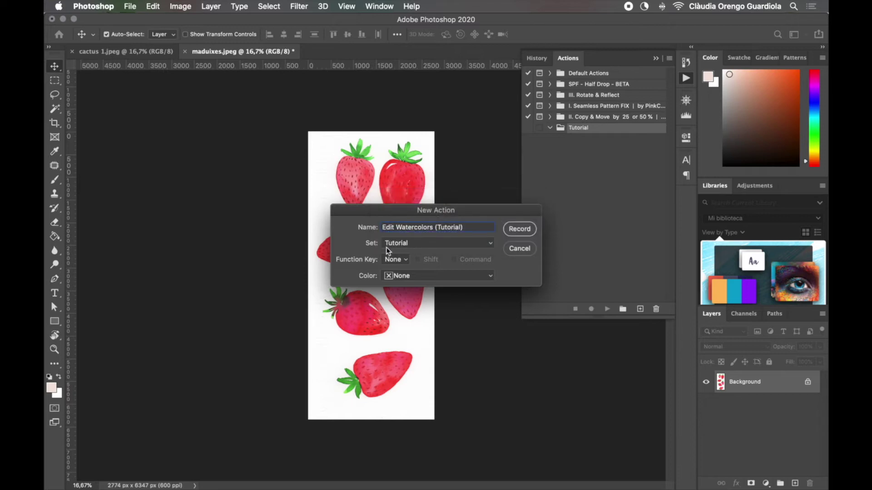
left_click(518, 230)
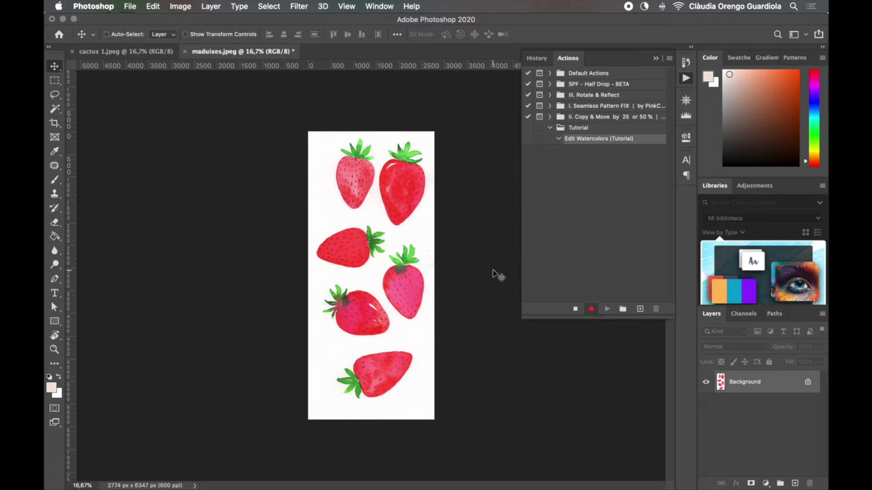
Set the image resolution to 300 pixels/inch with resampling turned off
key("super+alt+i")
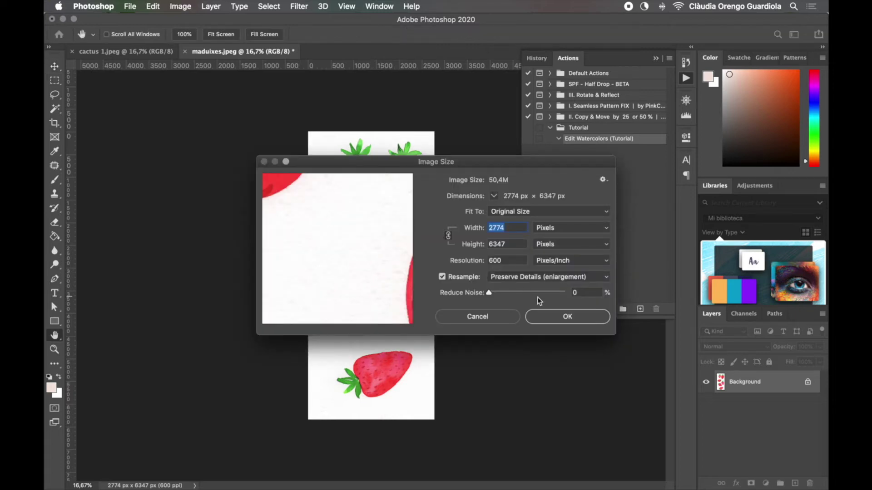
left_click(493, 261)
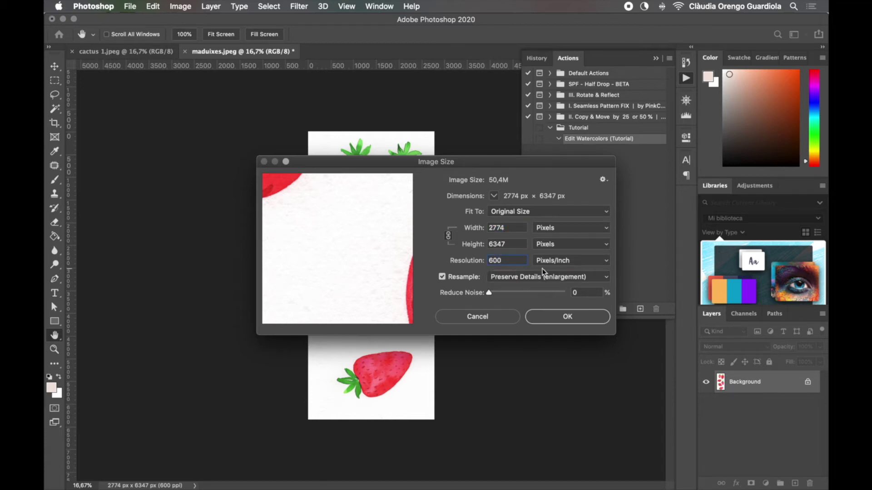
key("BackSpace")
type("3")
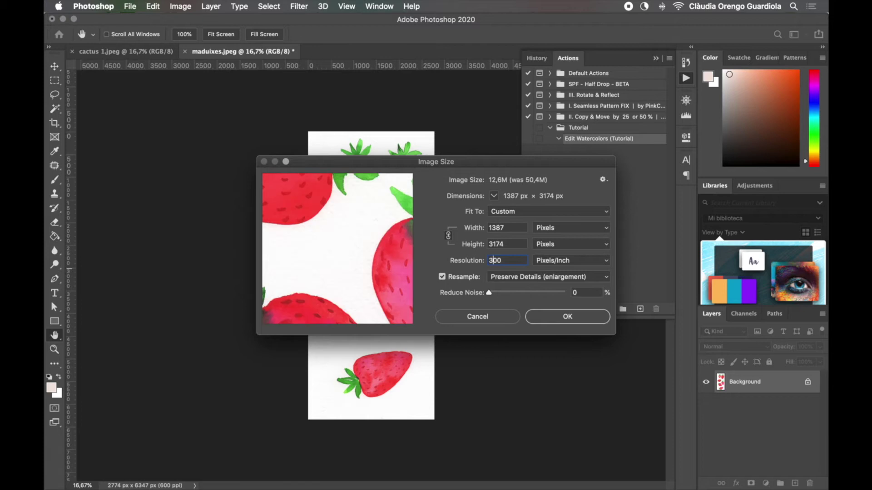
left_click(456, 277)
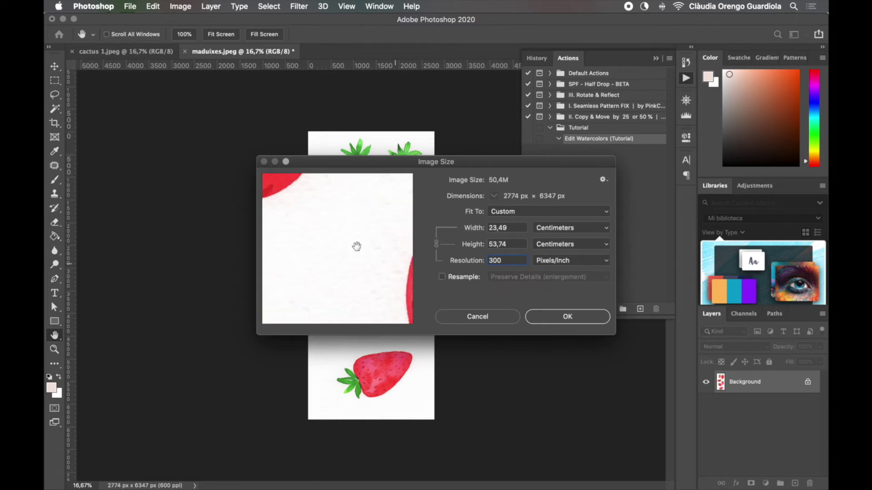
left_click_drag(356, 247, 382, 292)
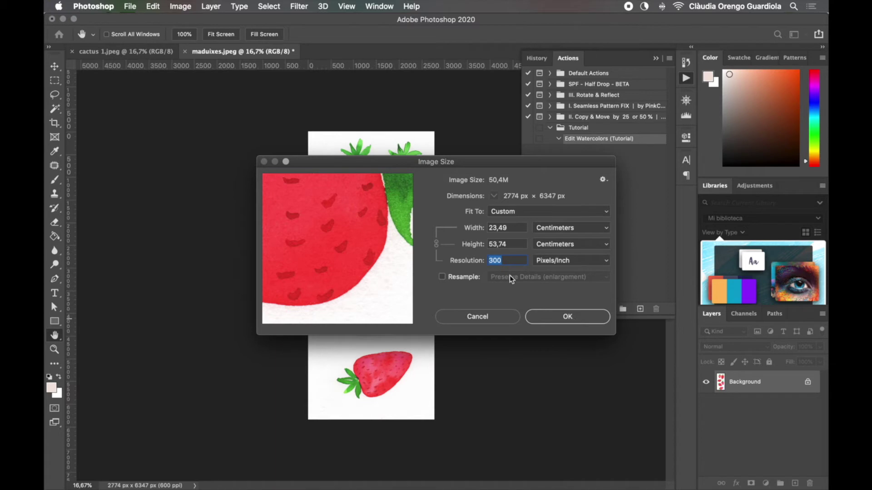
left_click(557, 320)
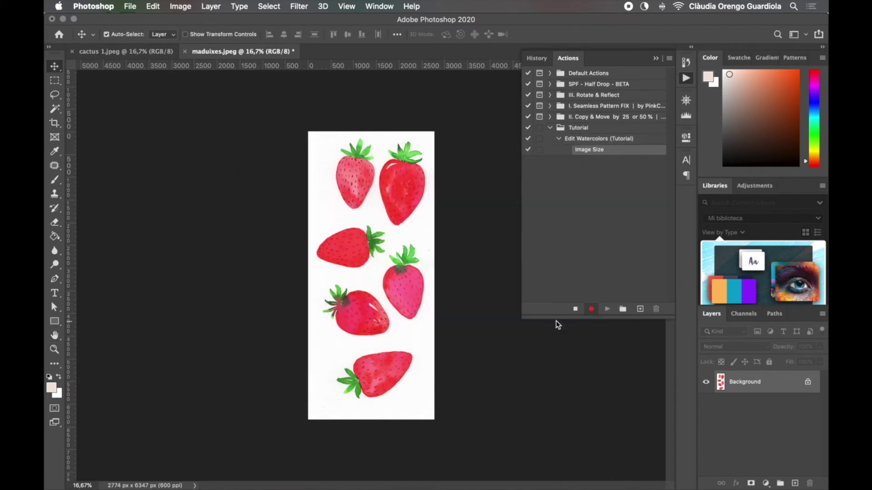
Apply an RGB Curves adjustment as an S-curve, with a shadow point at input 77, output 56 and a highlight point at input 190, output 207
left_click(191, 9)
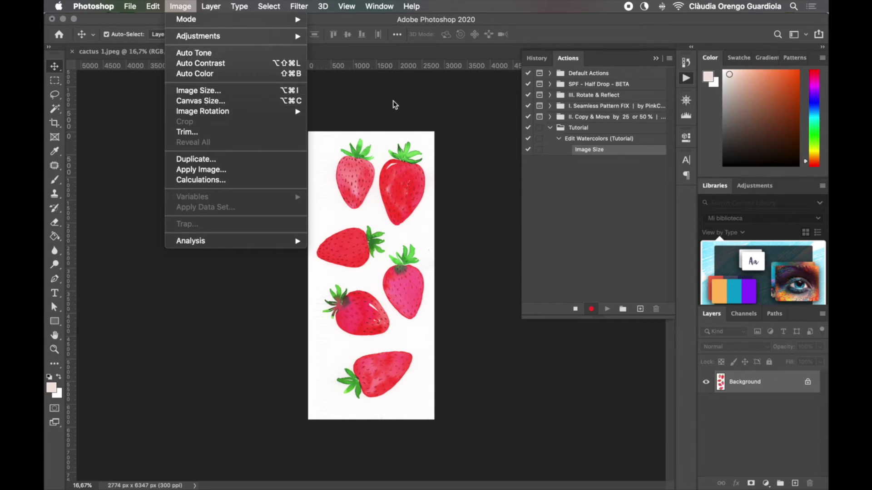
left_click(454, 109)
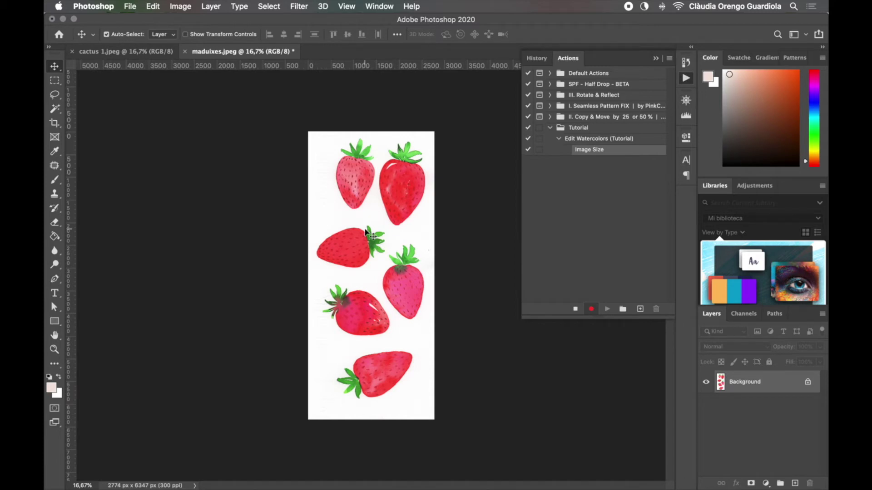
left_click(188, 7)
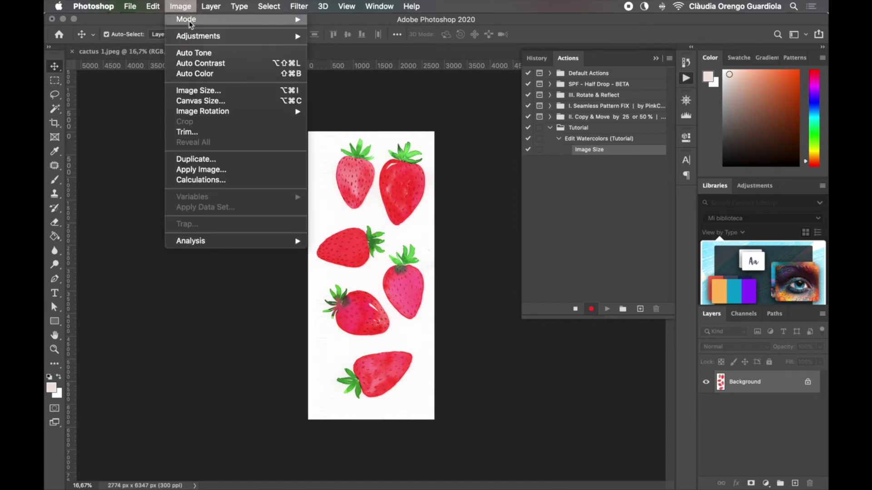
mouse_move(189, 37)
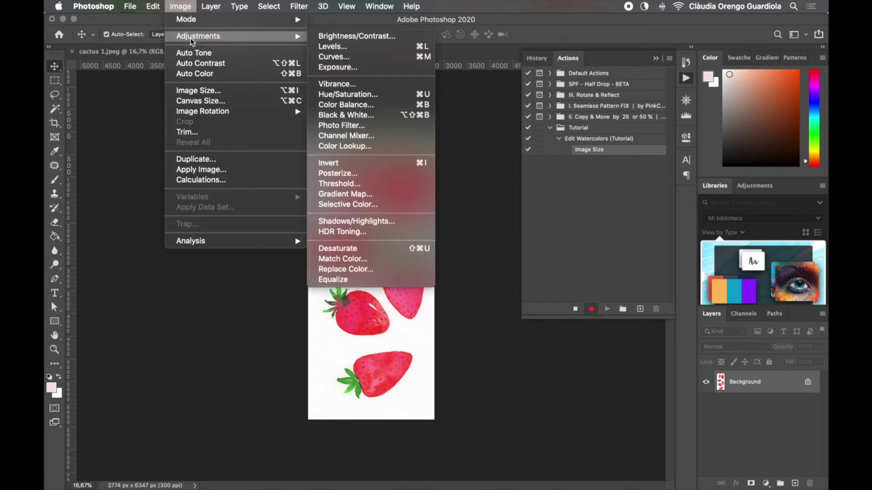
left_click(348, 58)
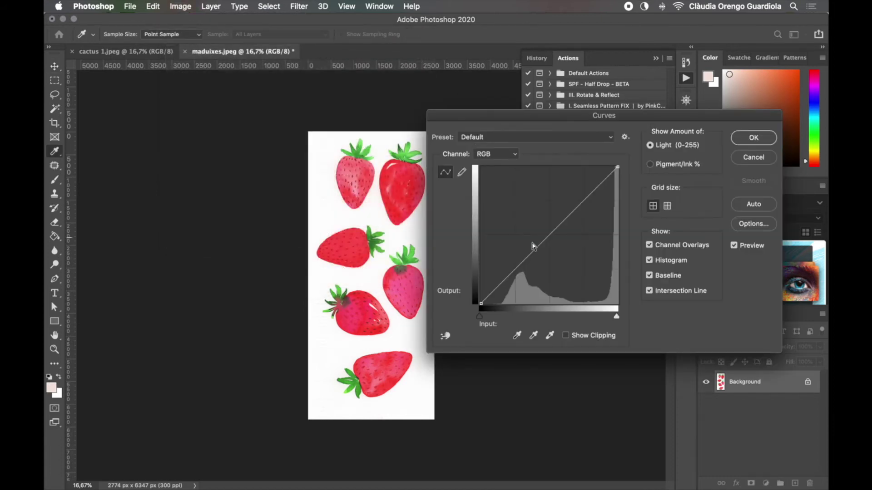
left_click_drag(530, 255, 531, 276)
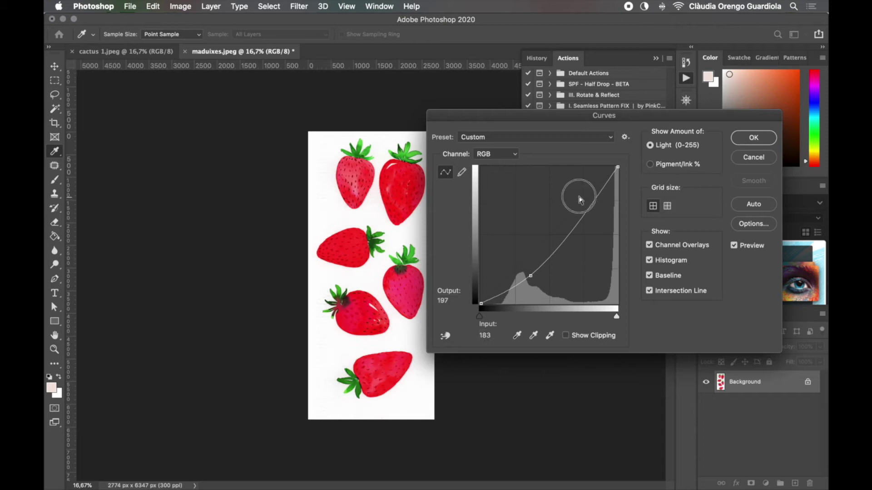
left_click_drag(589, 194, 583, 191)
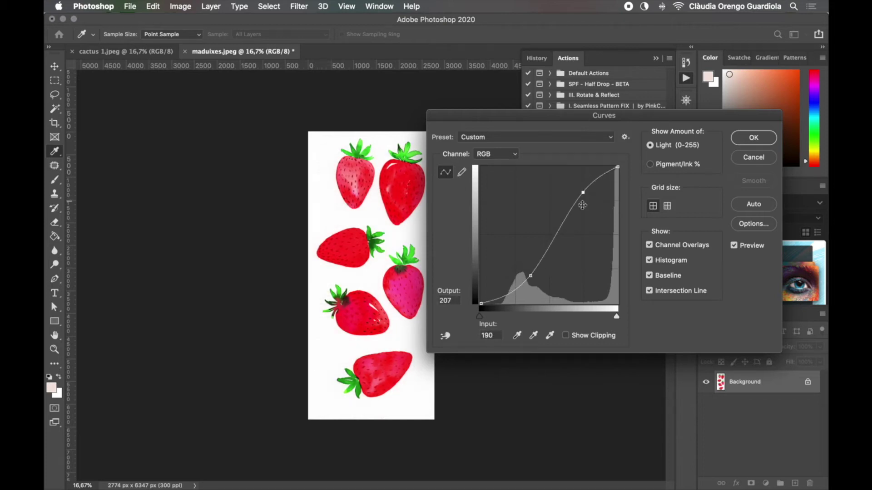
left_click_drag(531, 276, 522, 274)
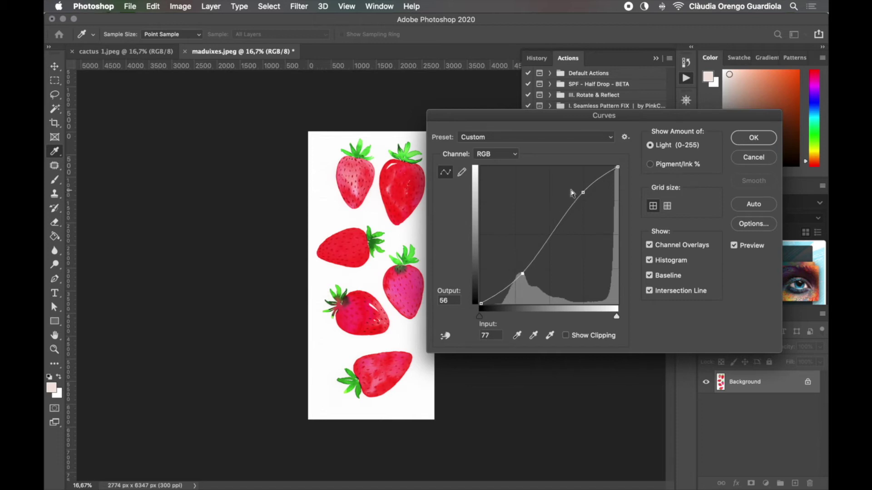
left_click(752, 139)
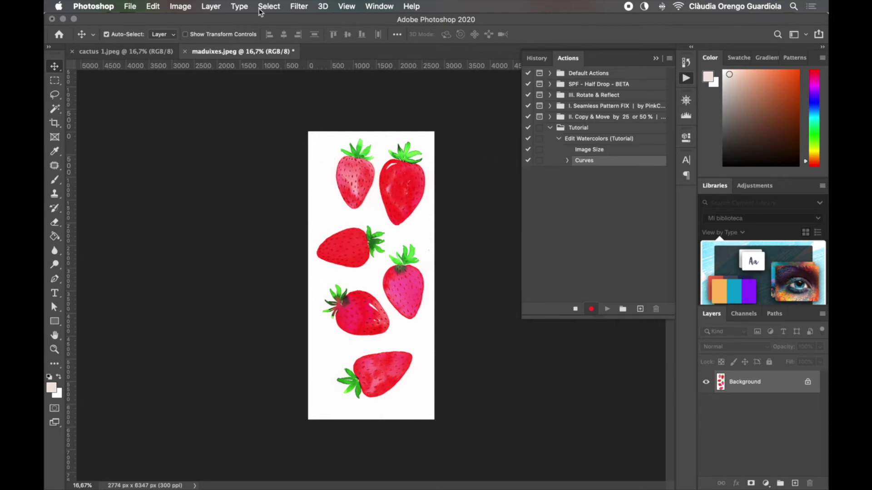
left_click(185, 8)
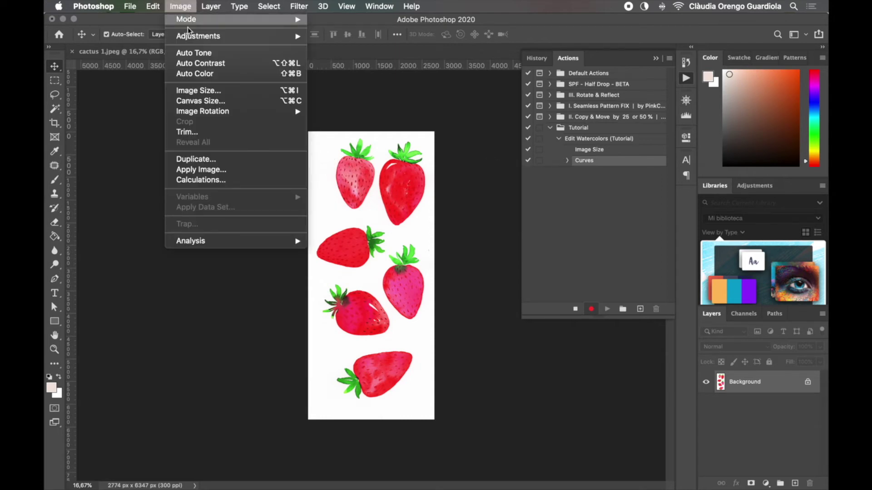
mouse_move(200, 36)
left_click(384, 47)
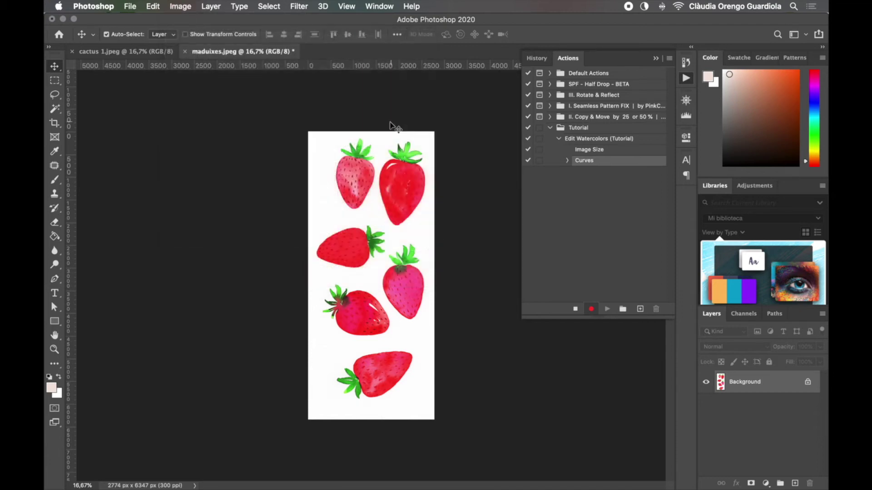
left_click(631, 232)
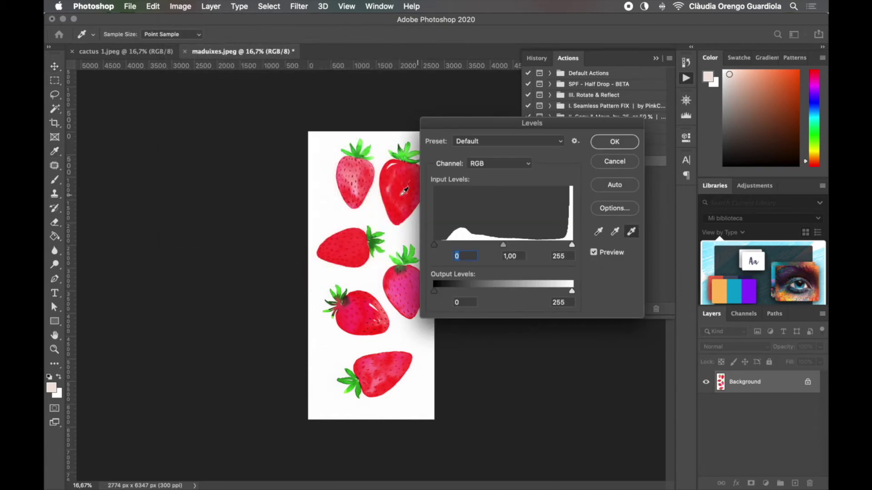
left_click(327, 159)
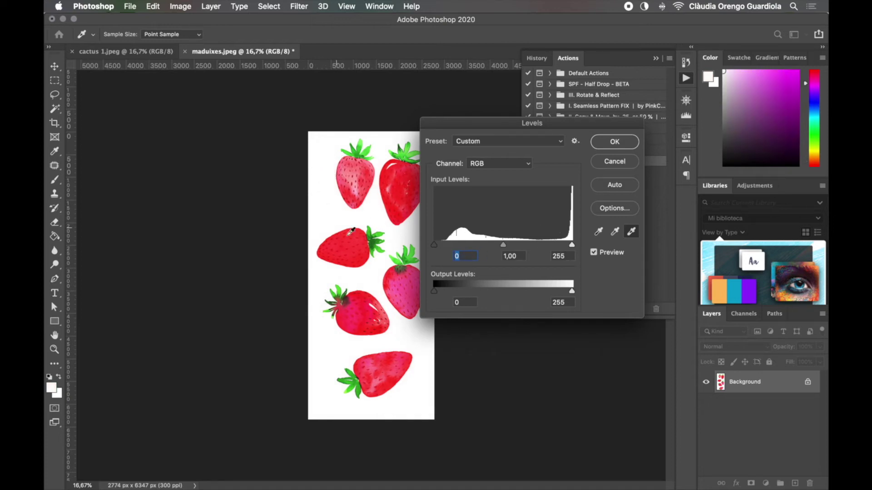
left_click(619, 162)
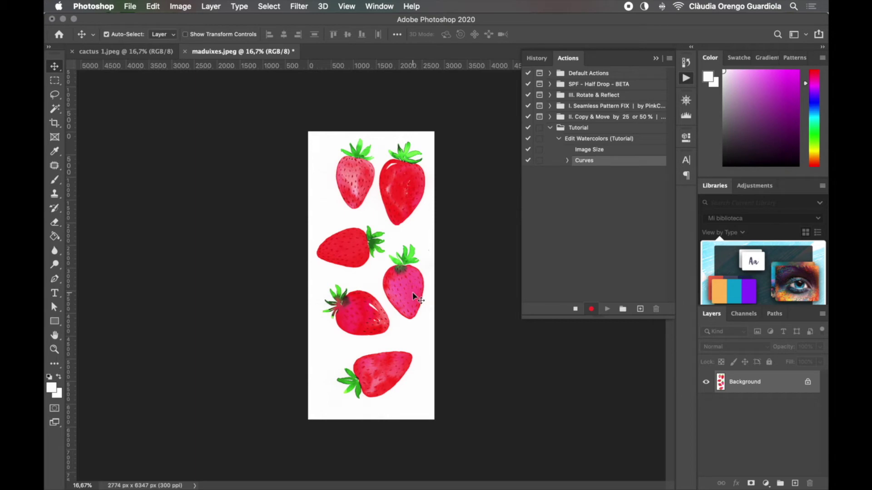
Select the white paper around the strawberries with Color Range at fuzziness 147, and convert the Background layer to a regular layer
left_click(269, 6)
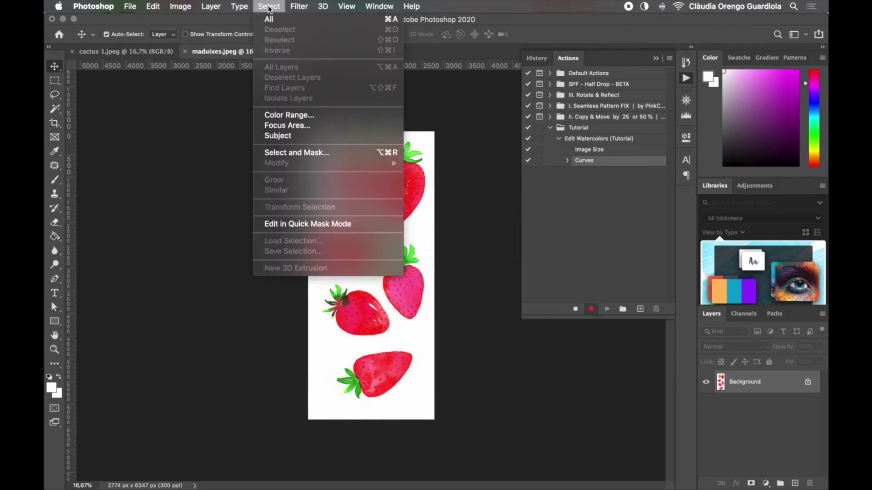
left_click(285, 115)
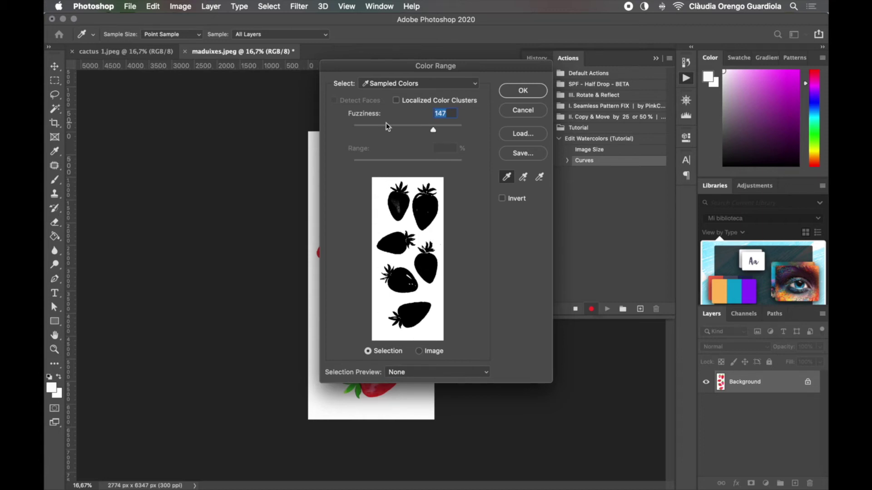
left_click(514, 94)
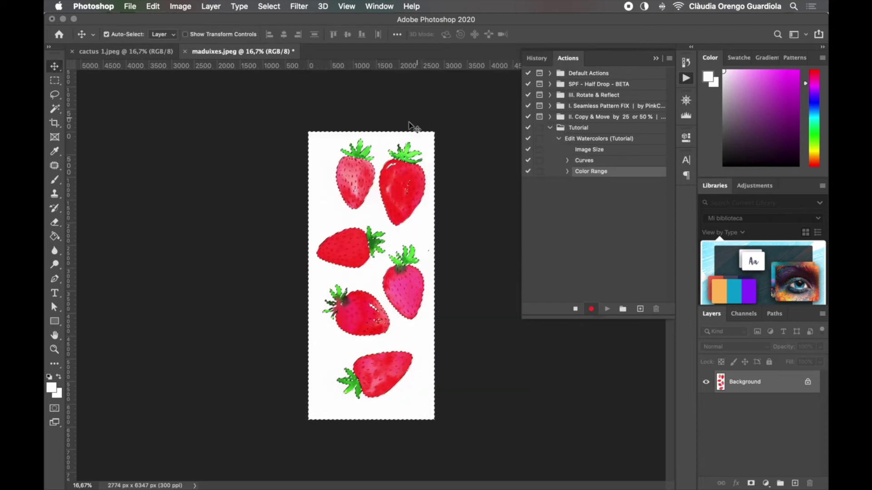
double_click(748, 386)
left_click(530, 229)
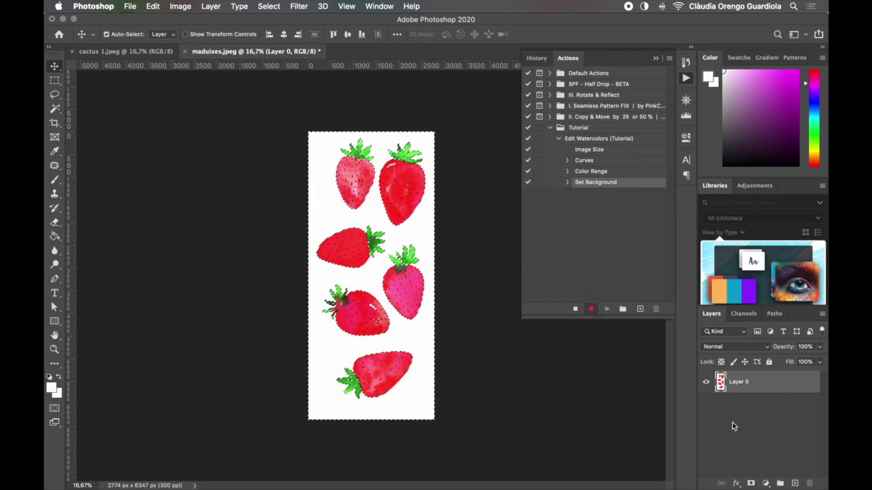
Delete the selected white background, and create a Desktop folder named "in process" as the save location
key("Delete")
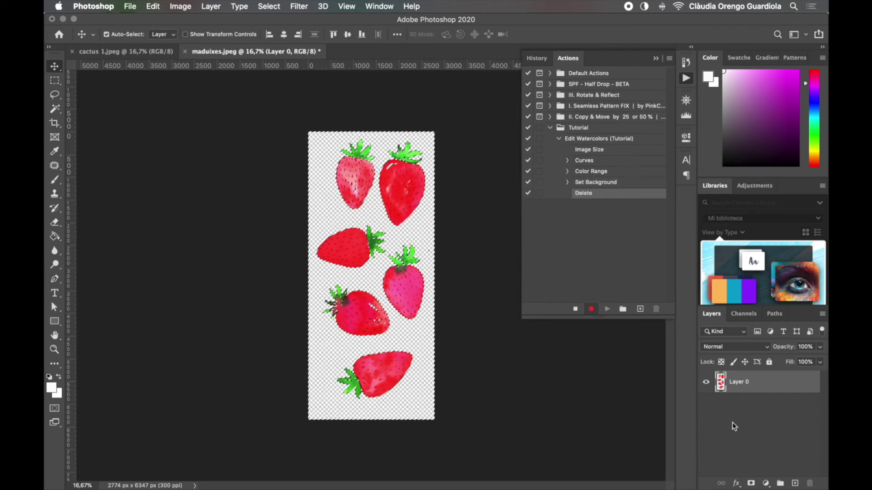
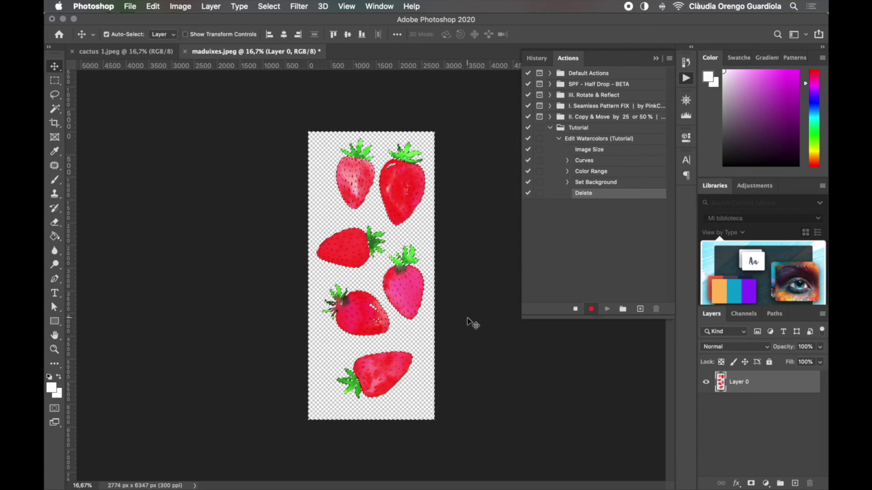
left_click(130, 6)
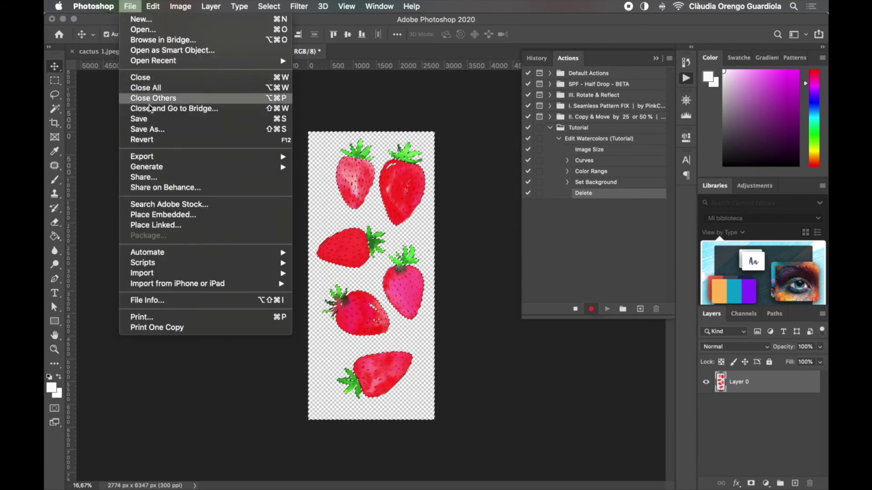
left_click(150, 130)
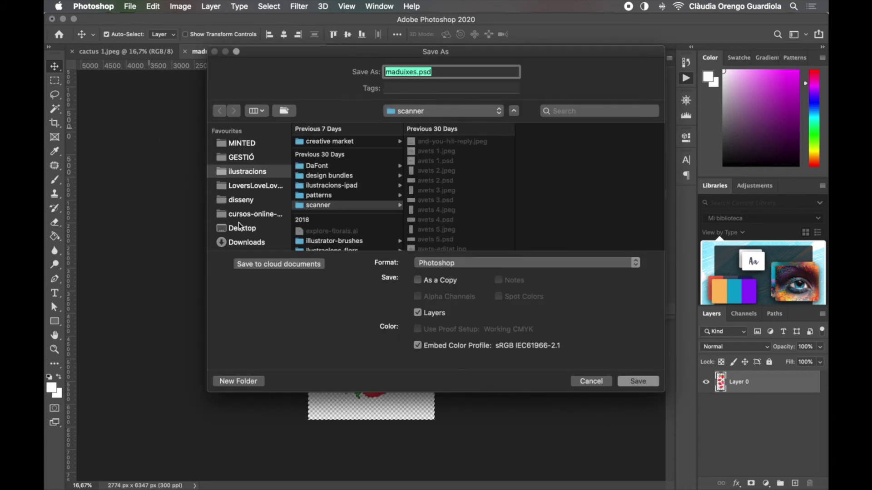
left_click(241, 228)
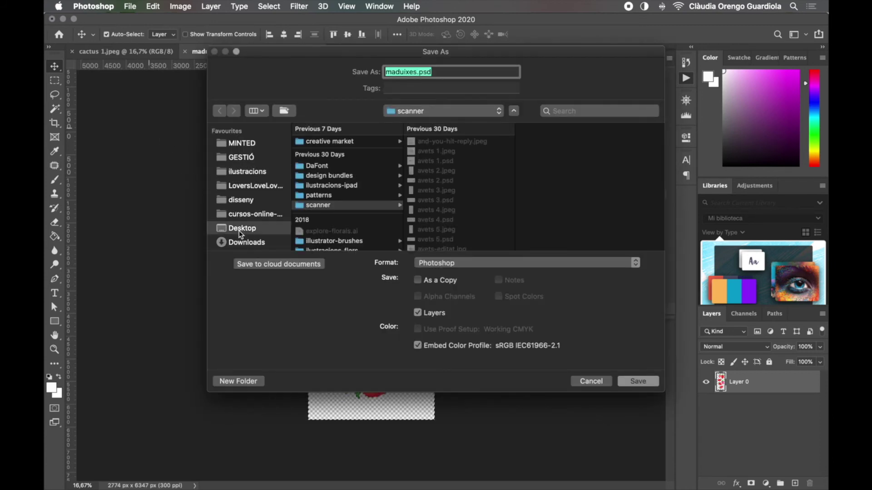
left_click(238, 381)
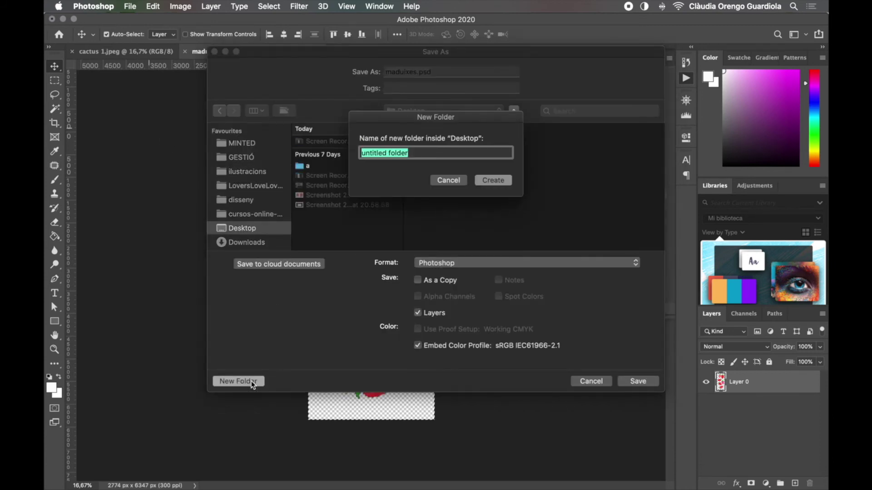
type("in process")
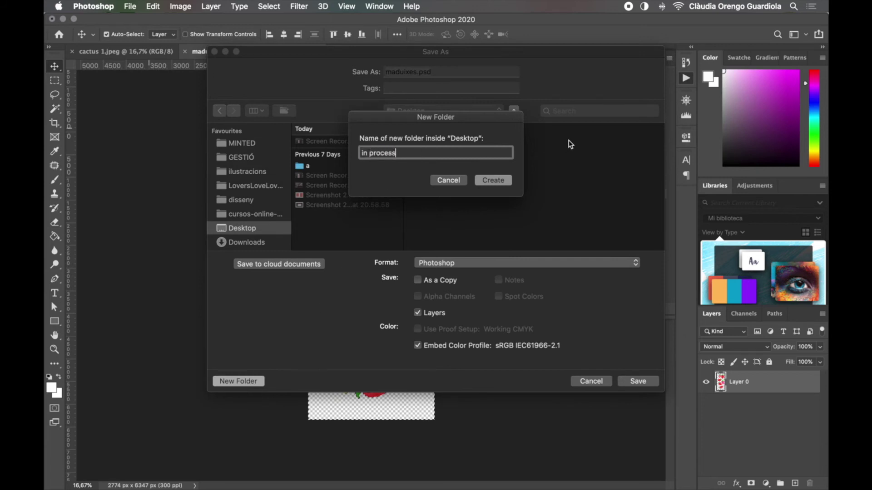
left_click(502, 178)
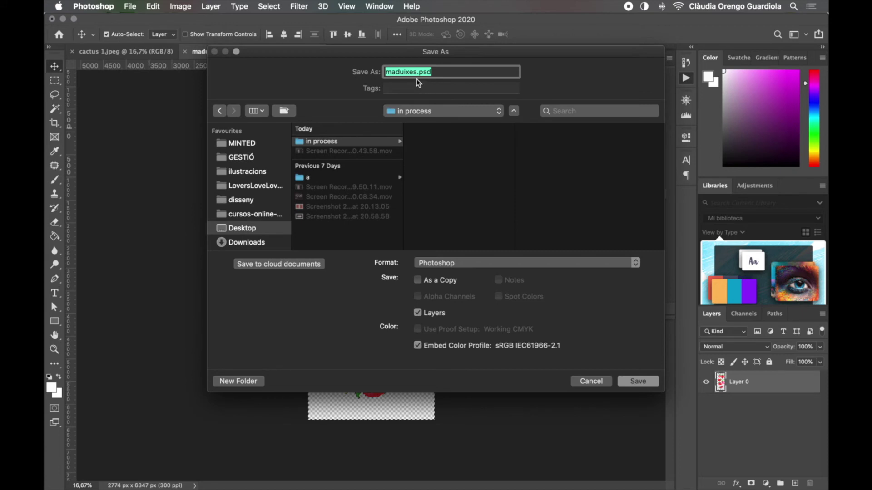
Save the strawberries as a PNG copy named maduixes.png with the medium file size option
left_click(465, 263)
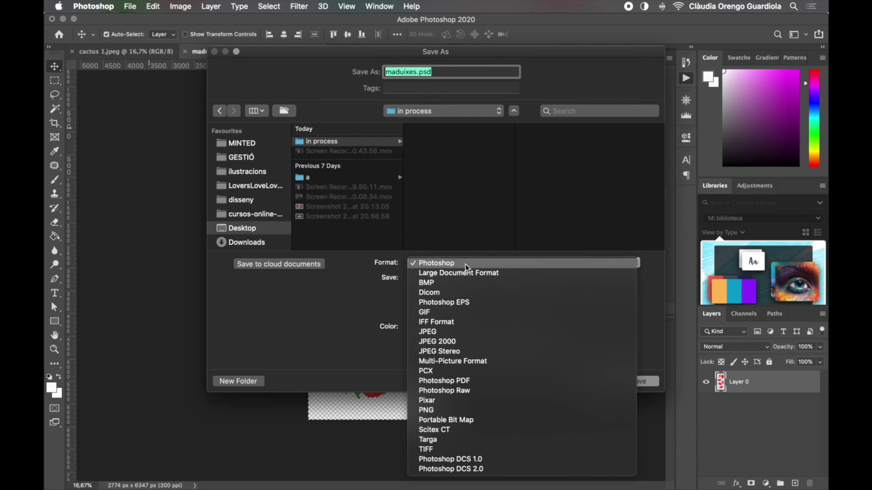
left_click(453, 409)
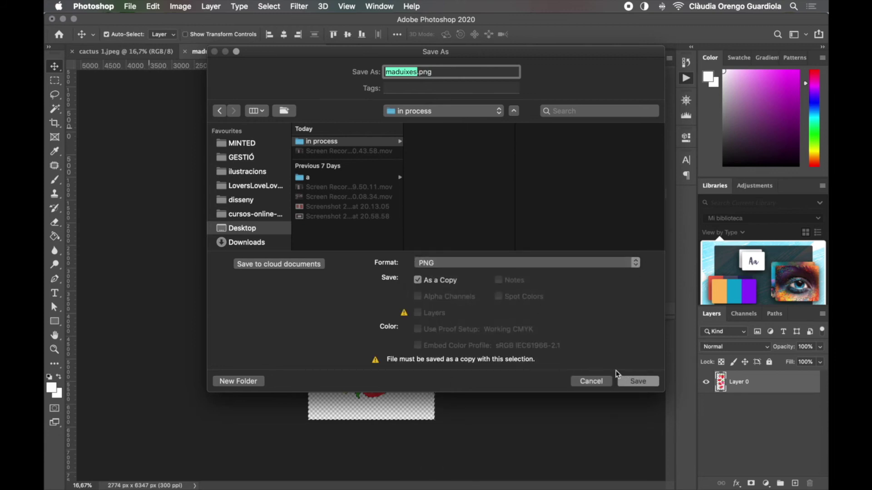
left_click(636, 386)
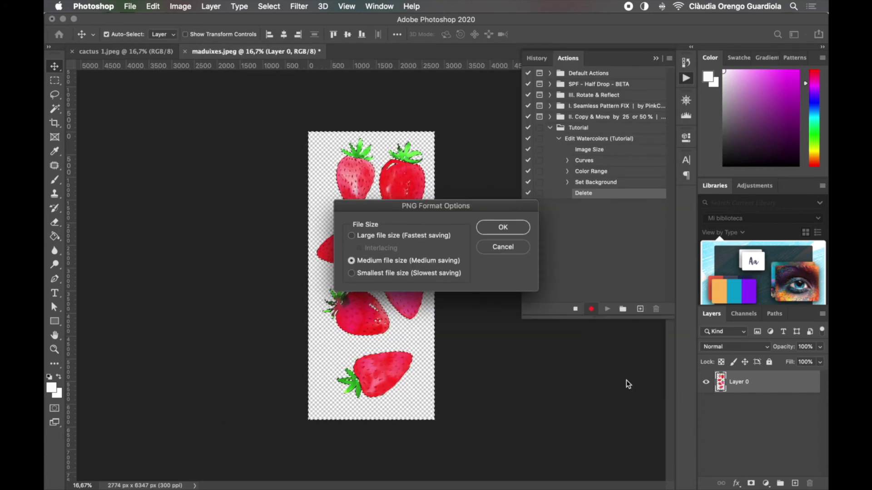
left_click(503, 227)
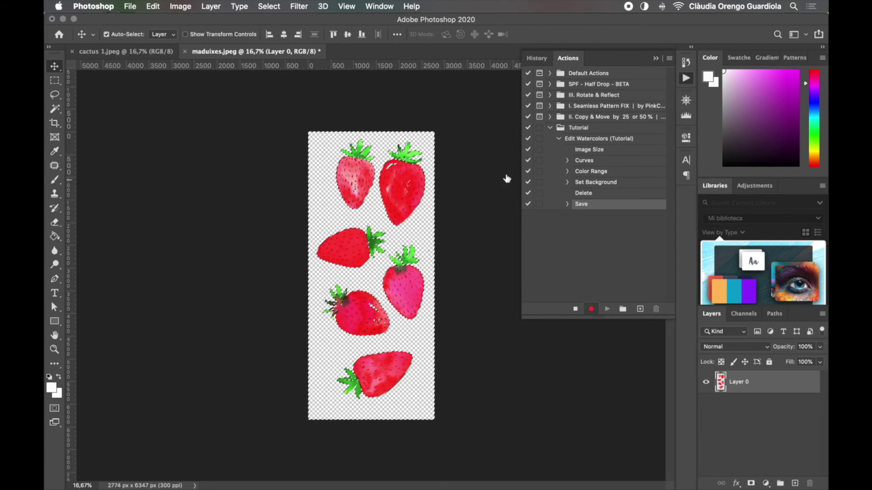
Close maduixes.jpeg without saving changes and stop recording the action
left_click(185, 51)
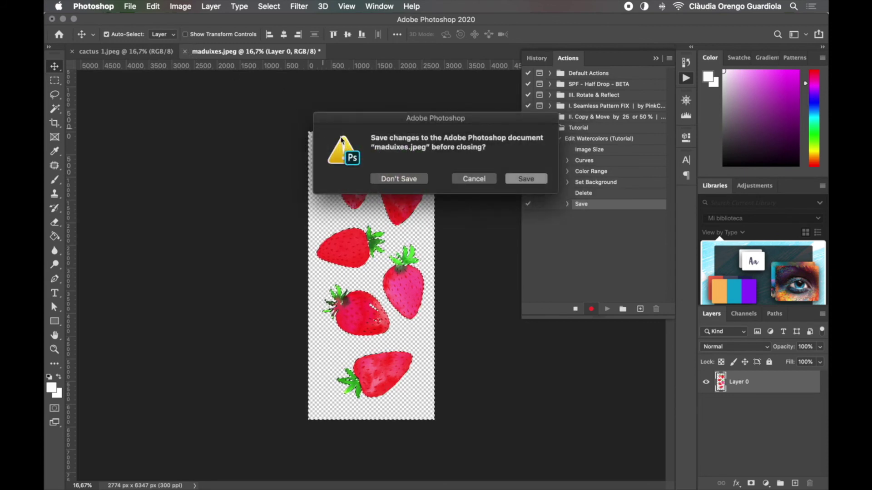
left_click(394, 181)
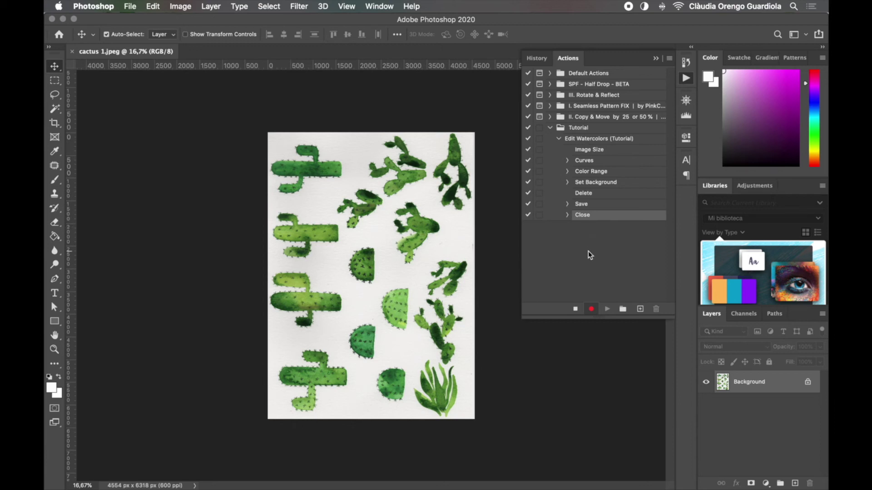
left_click(575, 310)
left_click(559, 138)
left_click(559, 138)
Set up a Batch run of the Edit Watercolors (Tutorial) action from the Tutorial set with Opened Files as source
left_click(135, 7)
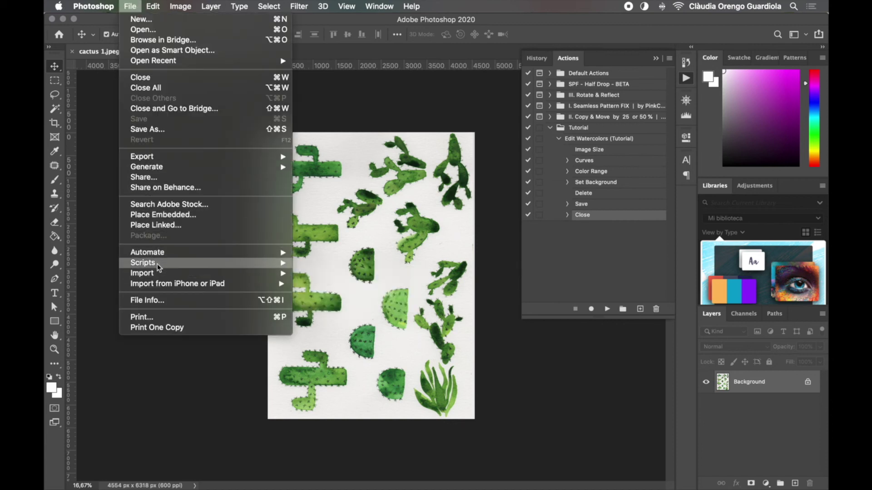
mouse_move(160, 258)
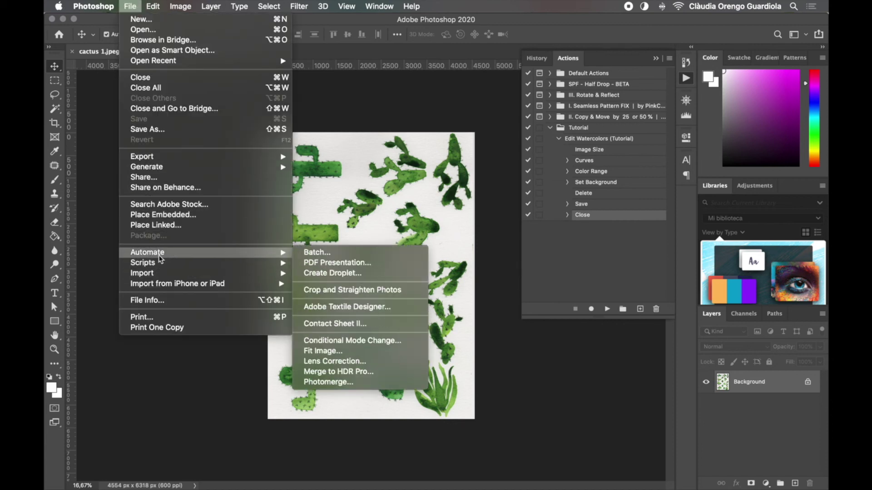
left_click(300, 252)
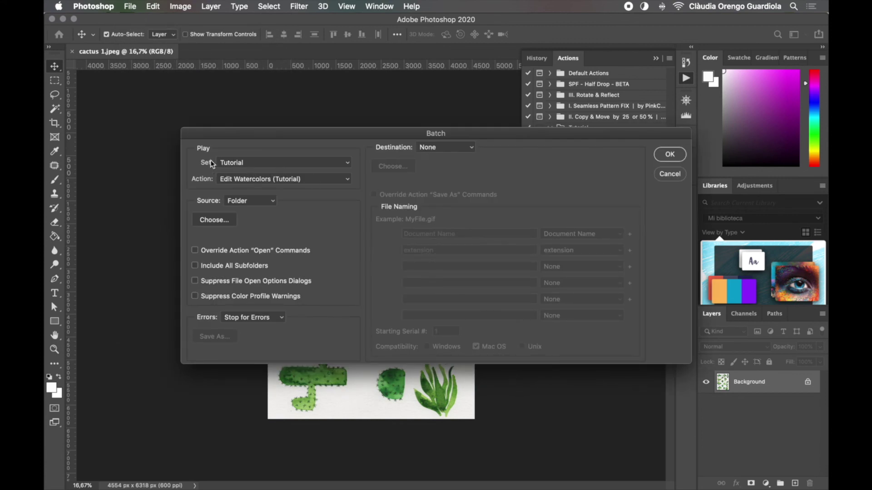
left_click(248, 181)
left_click(257, 181)
left_click(236, 203)
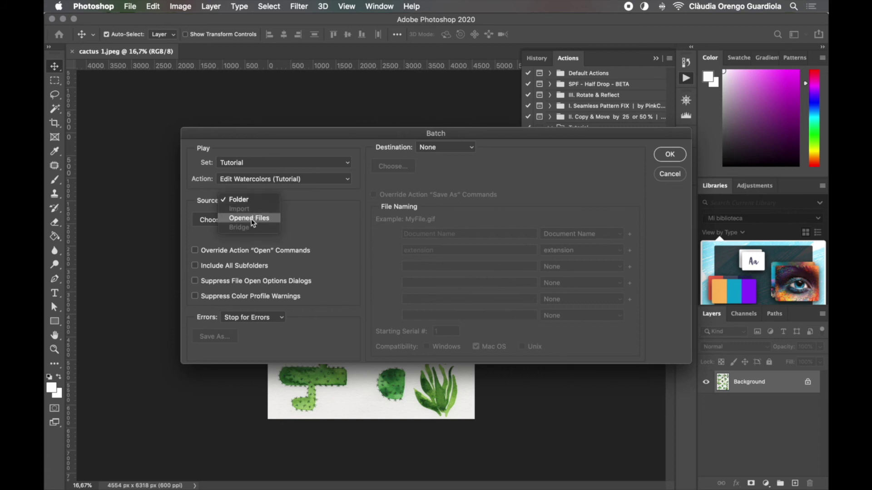
left_click(251, 219)
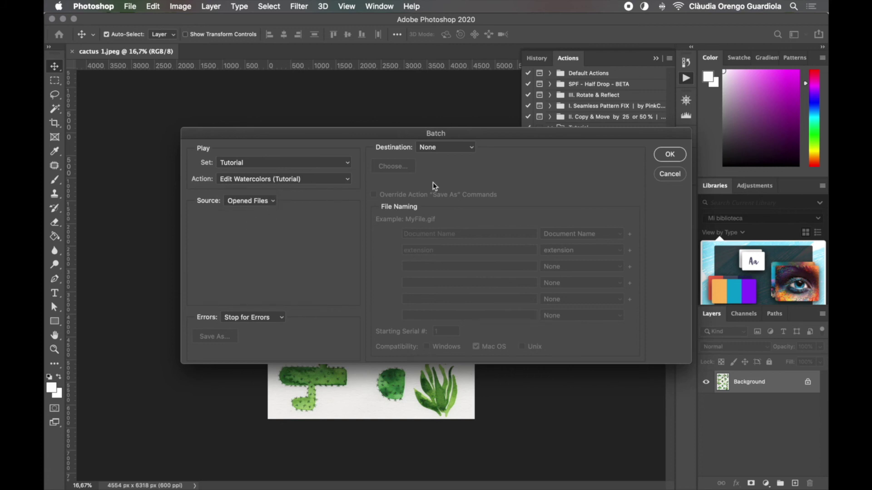
left_click(247, 205)
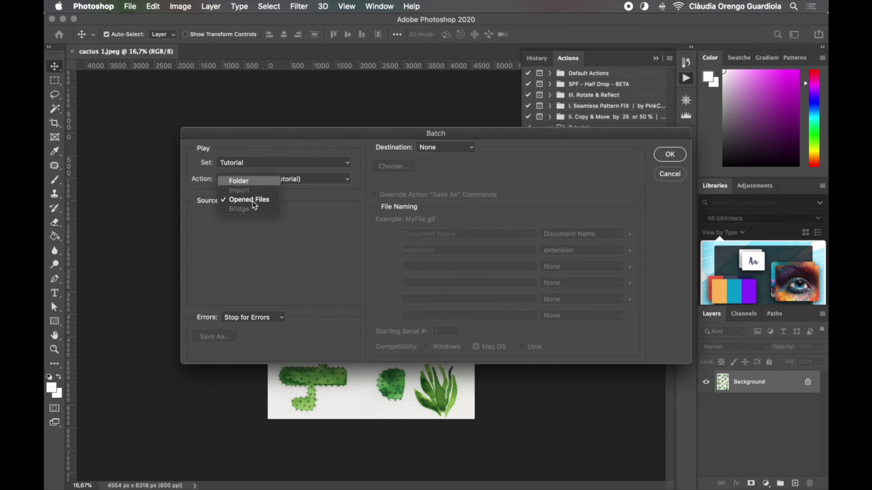
left_click(252, 201)
left_click(253, 203)
left_click(249, 219)
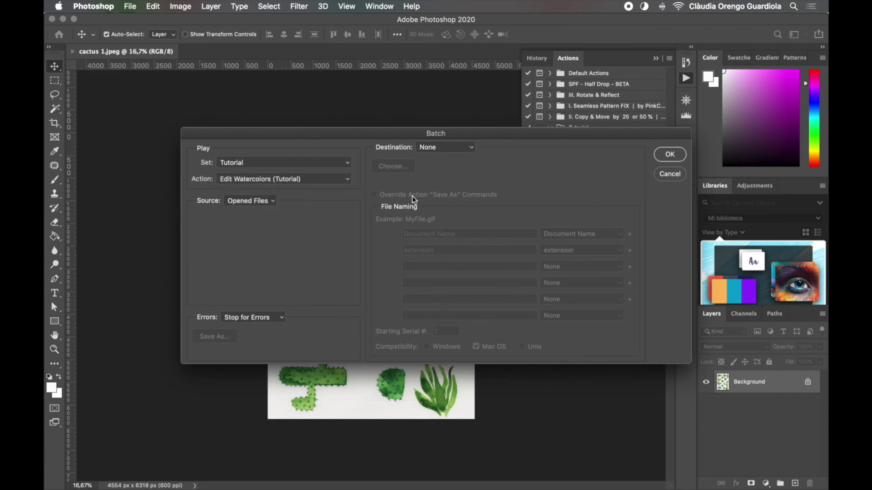
Try Folder as the Batch destination, set it back to None, and cancel the batch
left_click(429, 147)
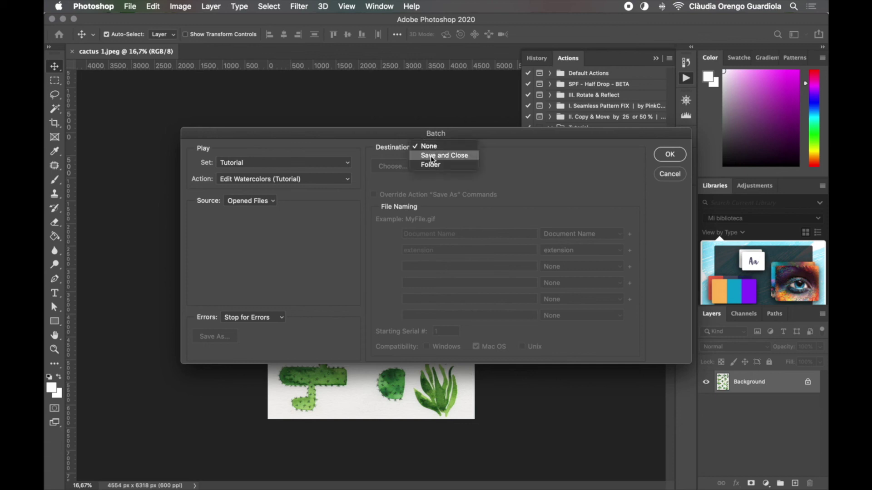
left_click(429, 164)
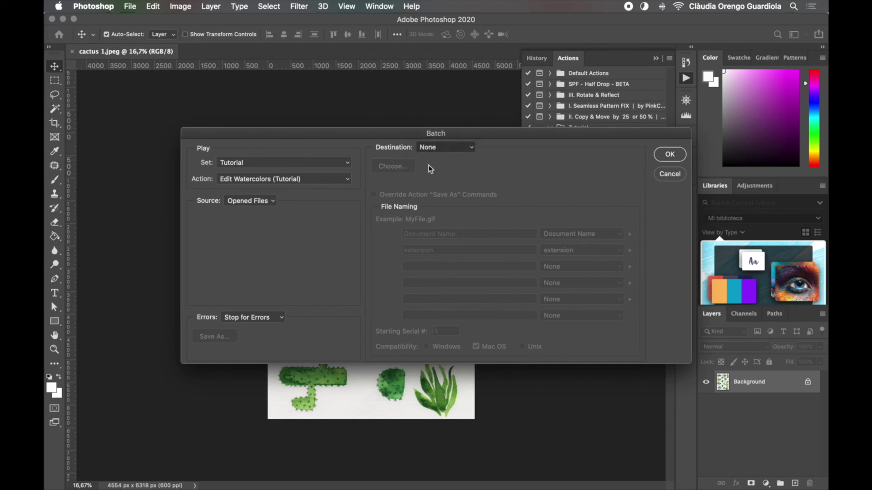
left_click(424, 148)
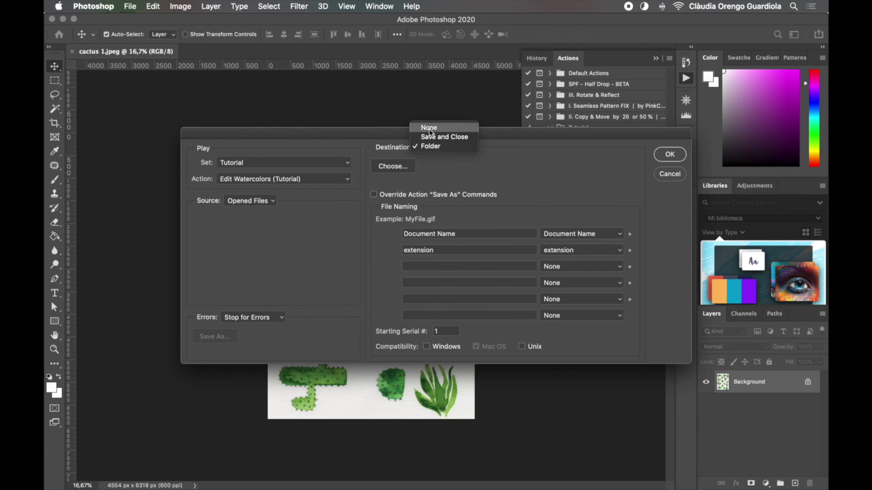
left_click(430, 132)
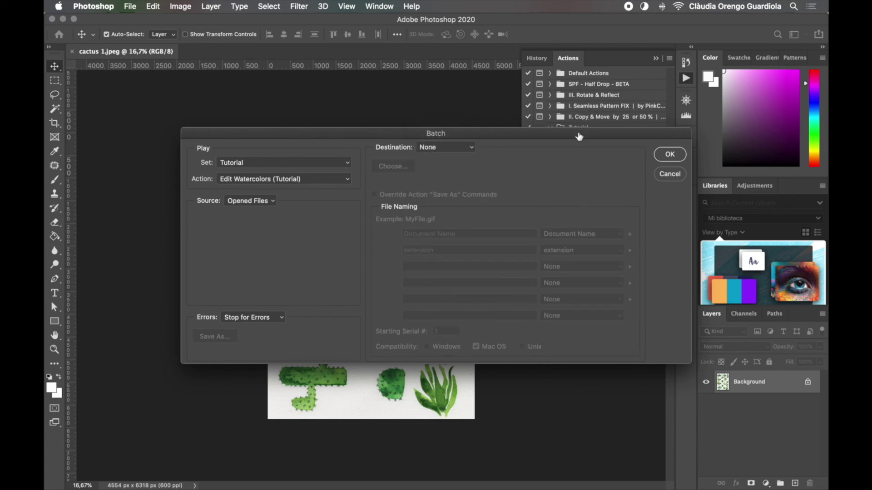
left_click_drag(579, 138, 545, 152)
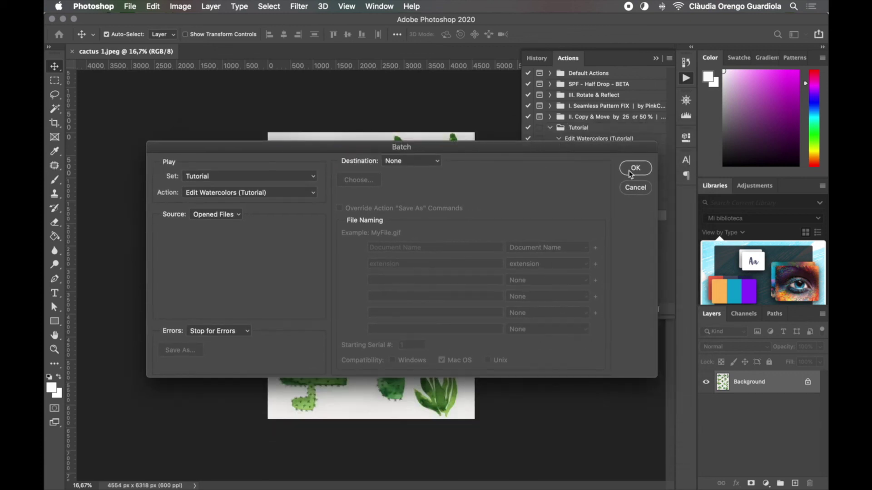
left_click(625, 187)
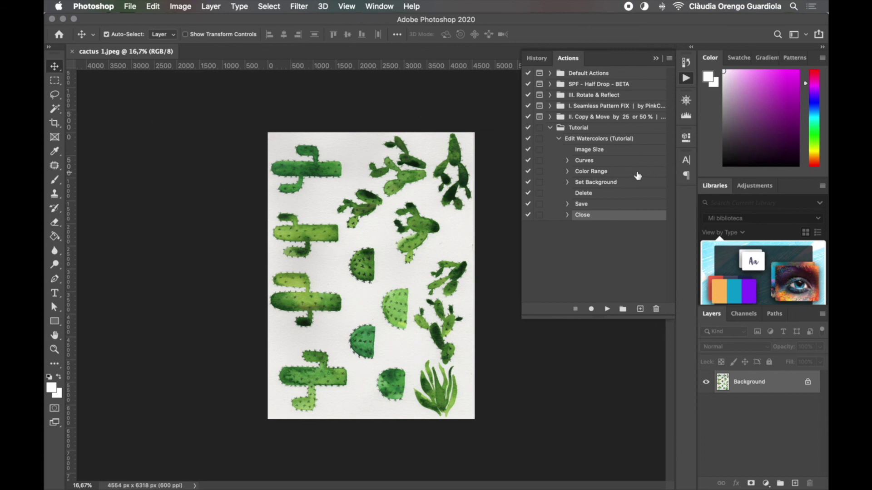
Play the Edit Watercolors (Tutorial) action on the open cactus 1.jpeg
left_click(574, 140)
left_click(559, 138)
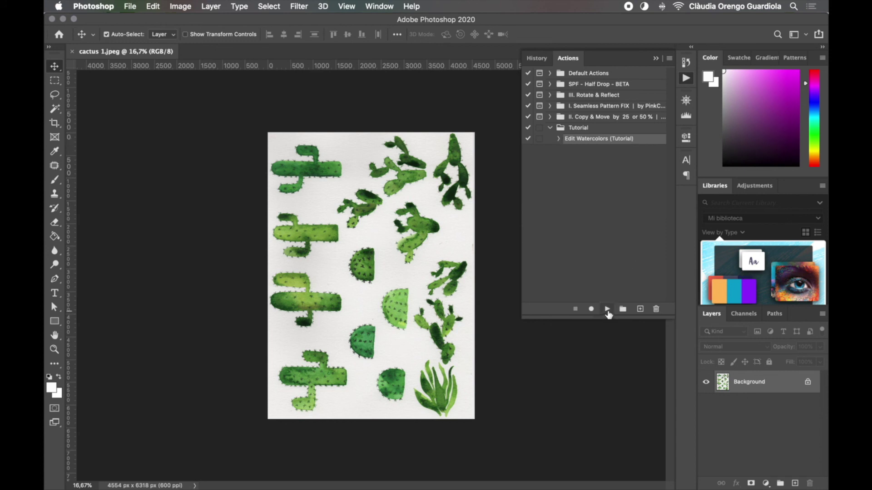
left_click(607, 309)
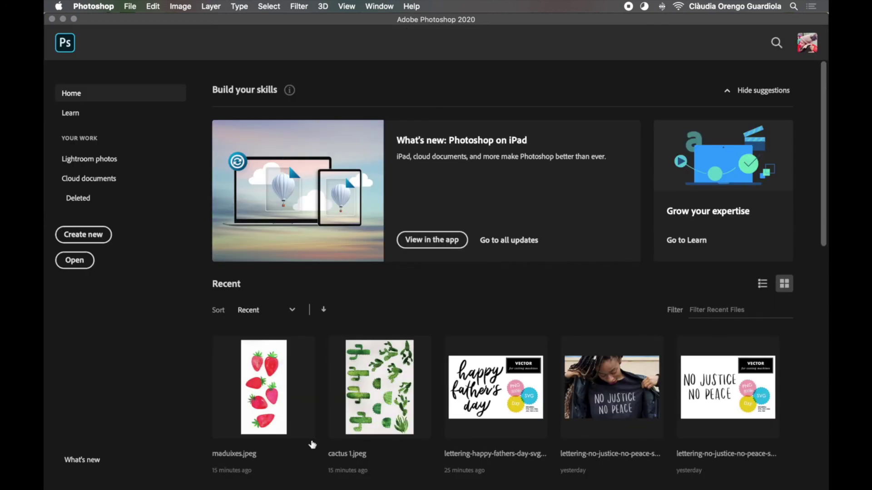
Switch to Finder and examine cactus 1 copy.png from the Desktop's "in process" folder in an enlarged preview
left_click(162, 485)
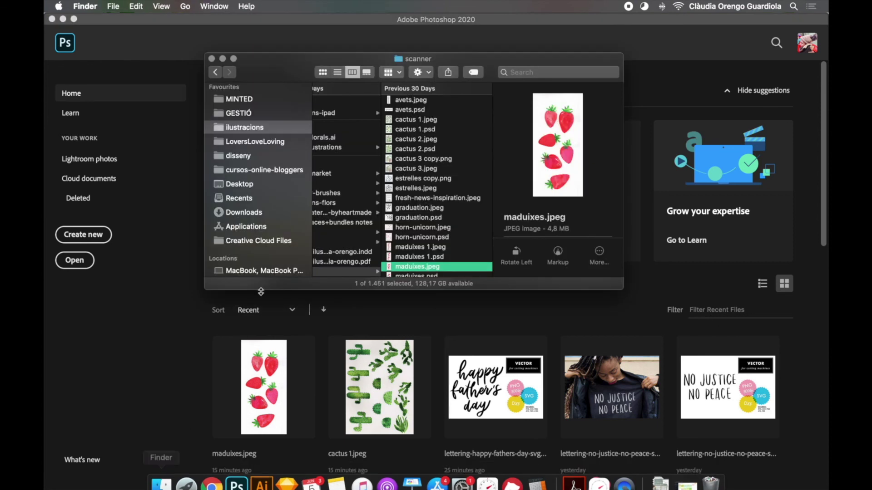
left_click(243, 184)
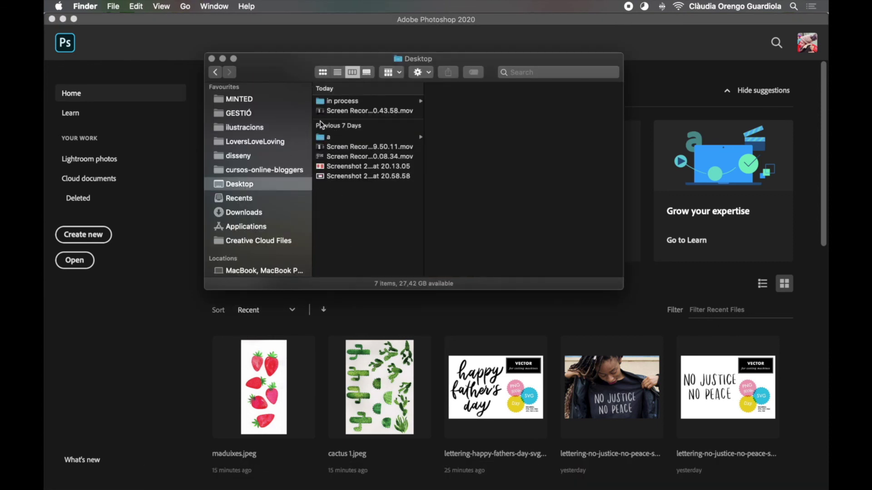
left_click(349, 101)
left_click(472, 102)
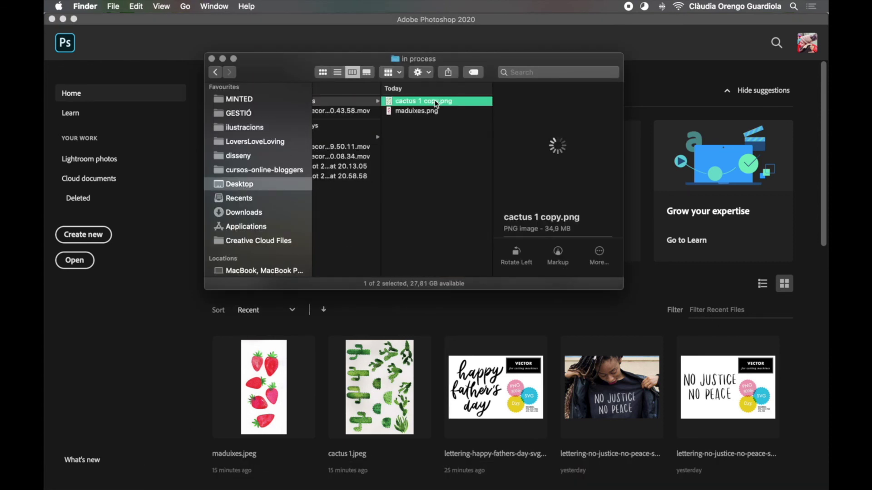
key("space")
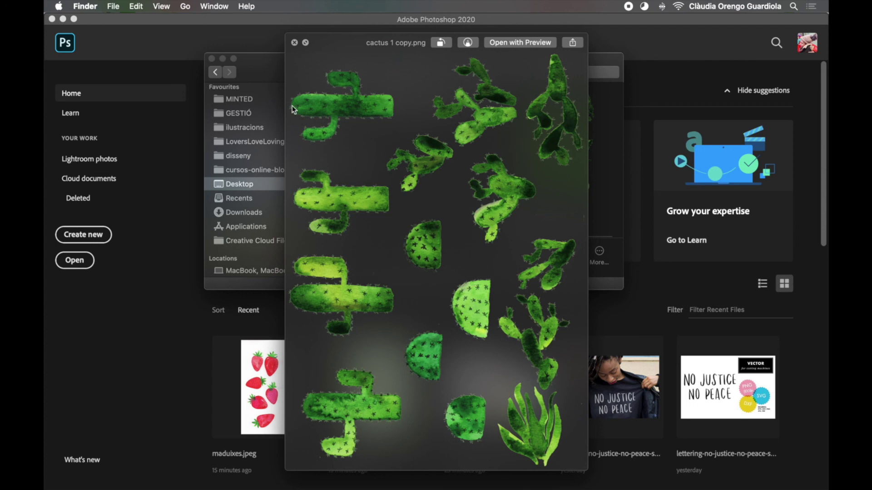
left_click(305, 42)
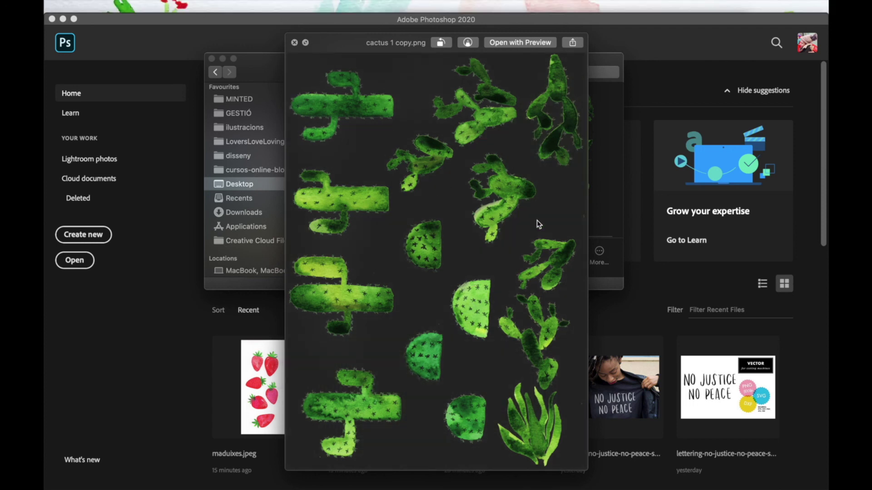